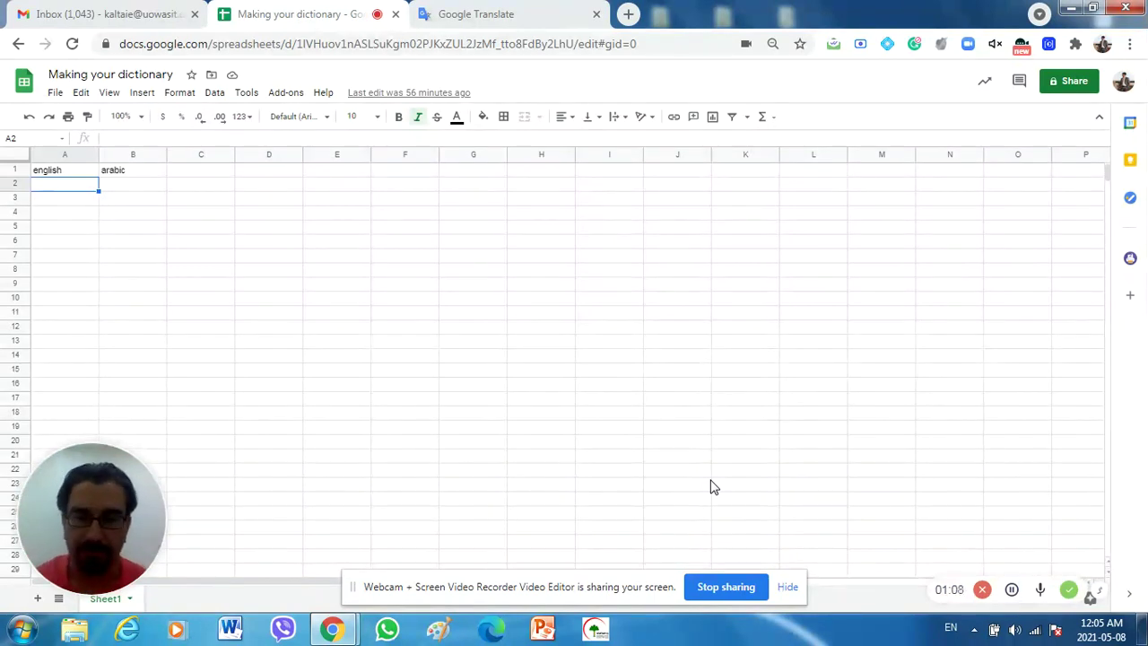
Step: Enter "customers" in A2 and "segmenting" in A3 beneath the english heading
click(113, 228)
click(55, 189)
key(ctrl+i)
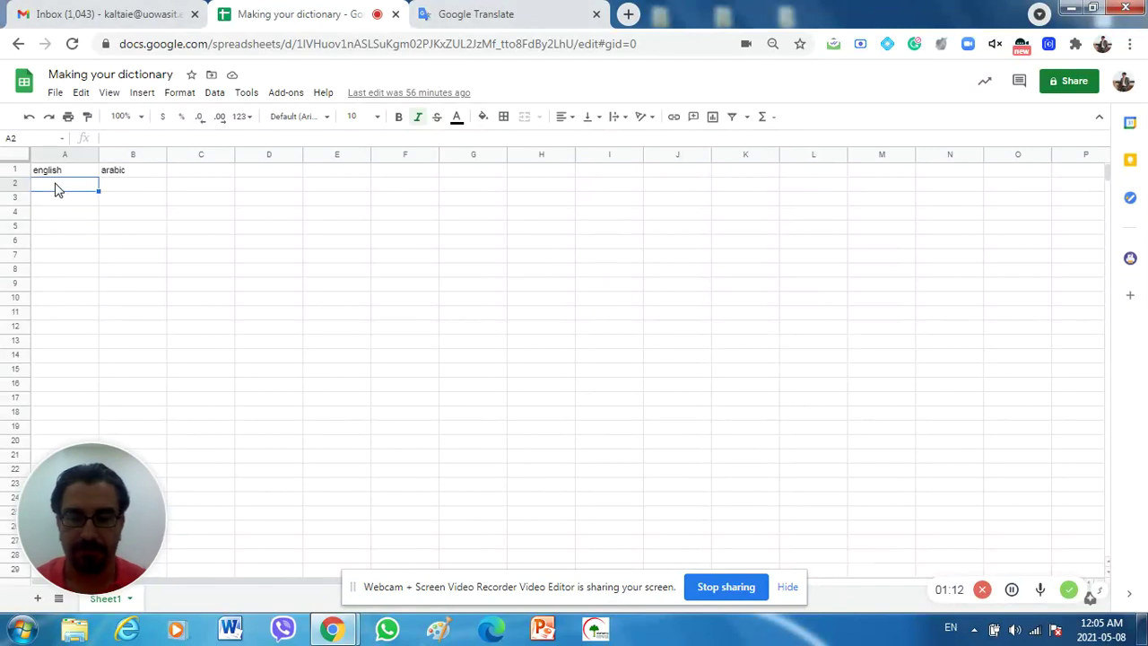
text(customer)
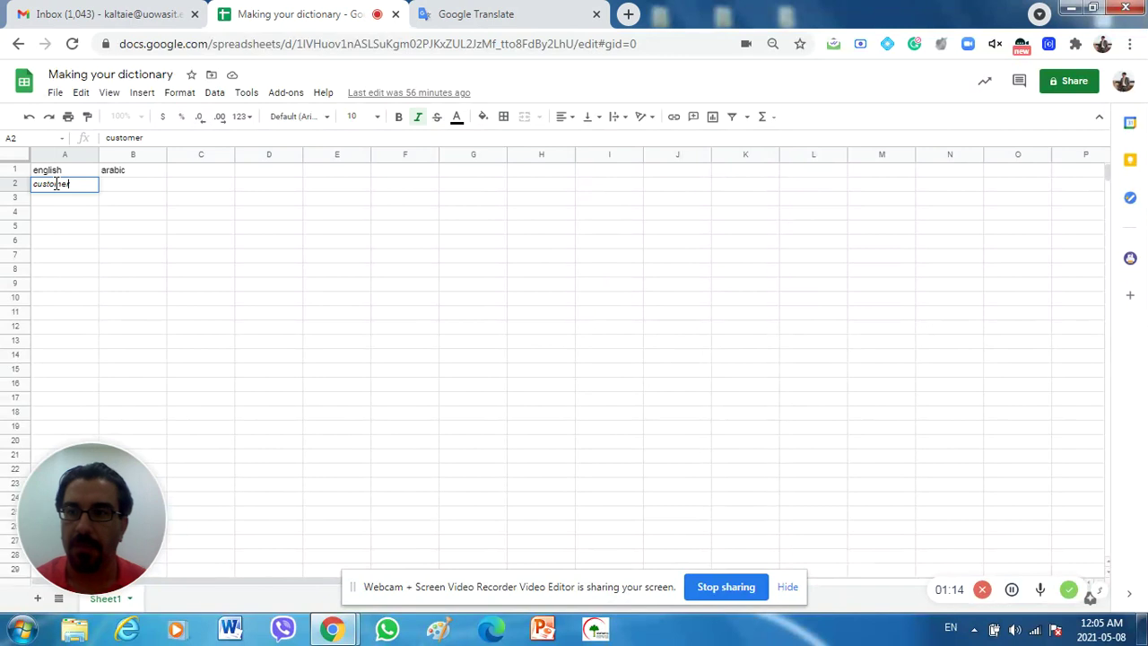
text(s)
key(Return)
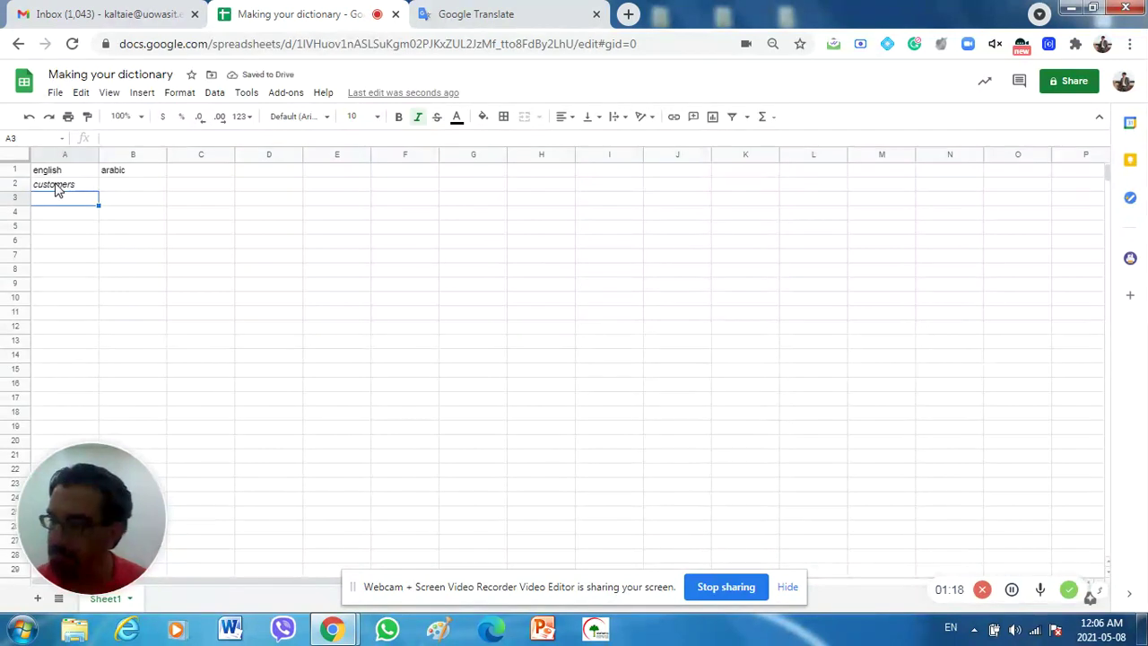
text(seg)
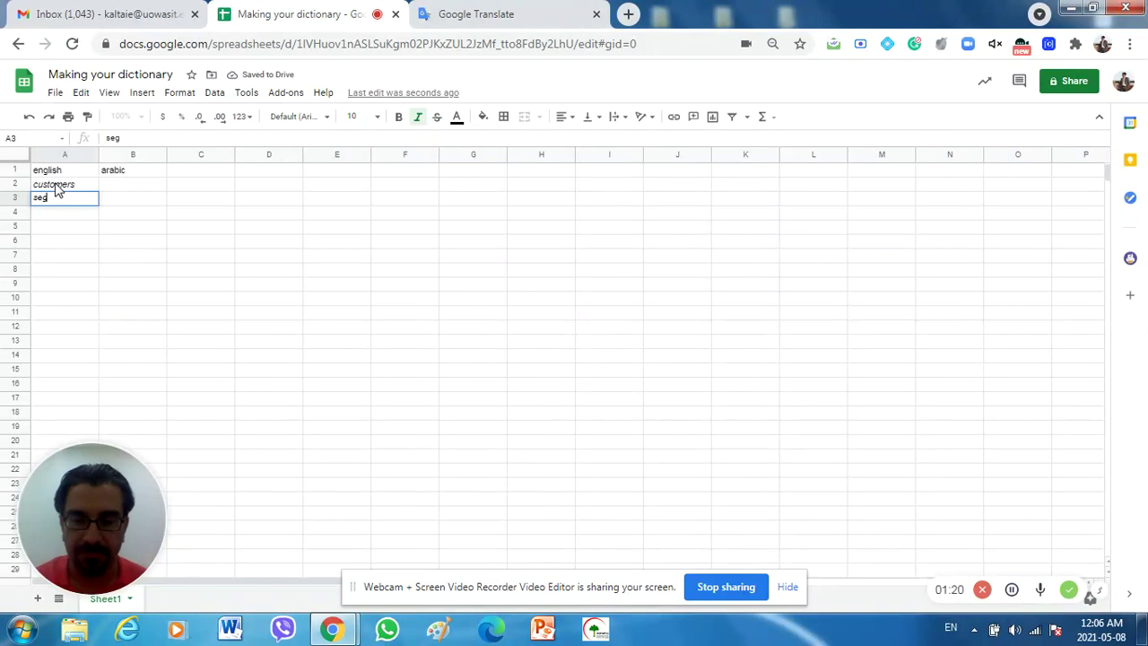
text(mentin)
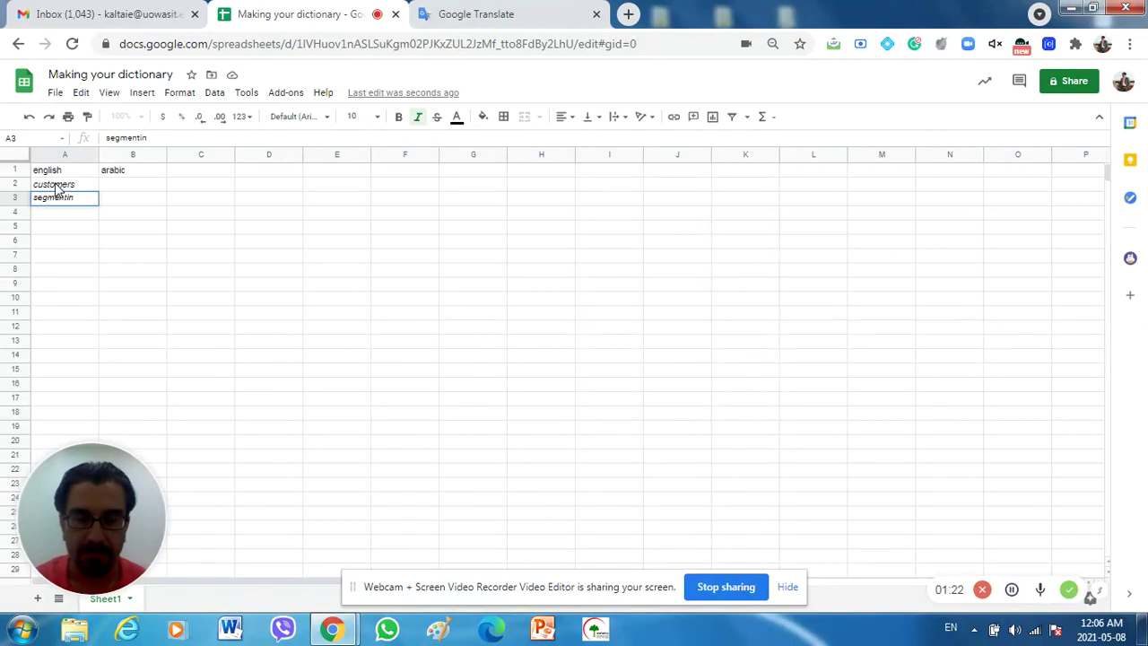
text(g)
key(Return)
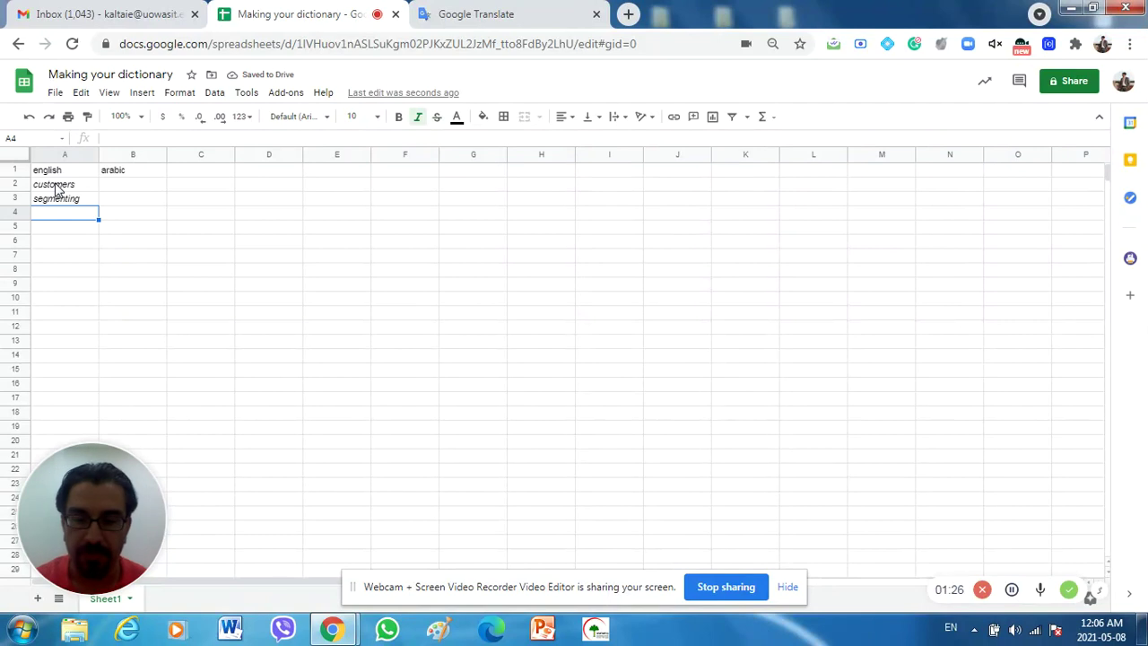
Step: Fill A4 to A7 with the English words "revenue", "cost", "profit" and "elasticity", one per cell
text(revenue)
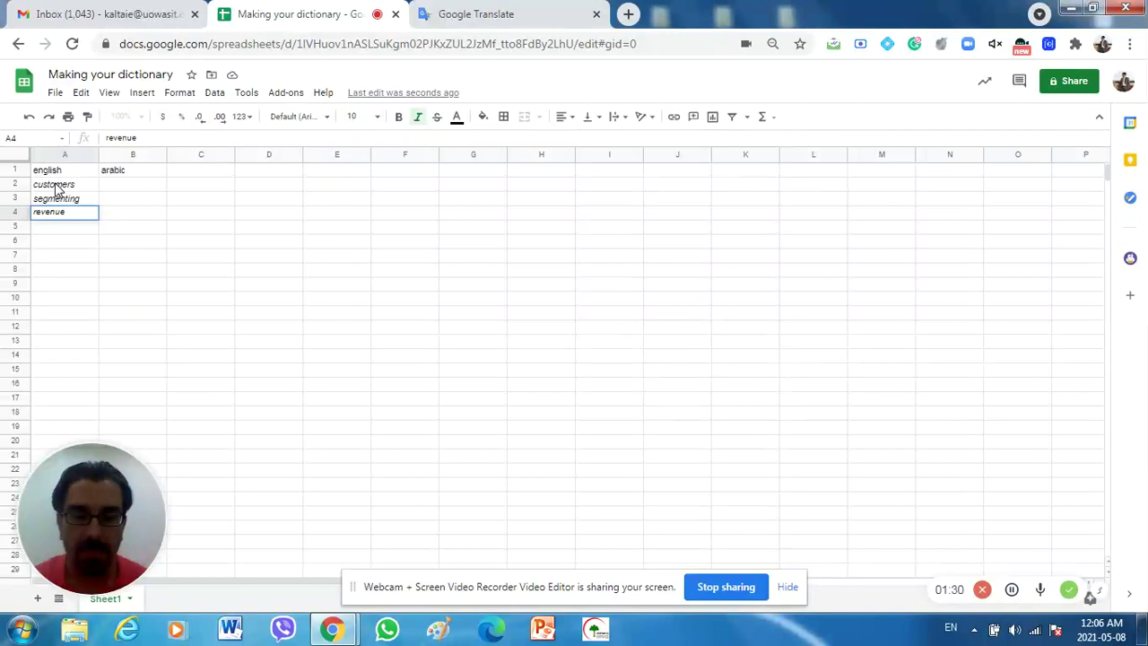
key(Return)
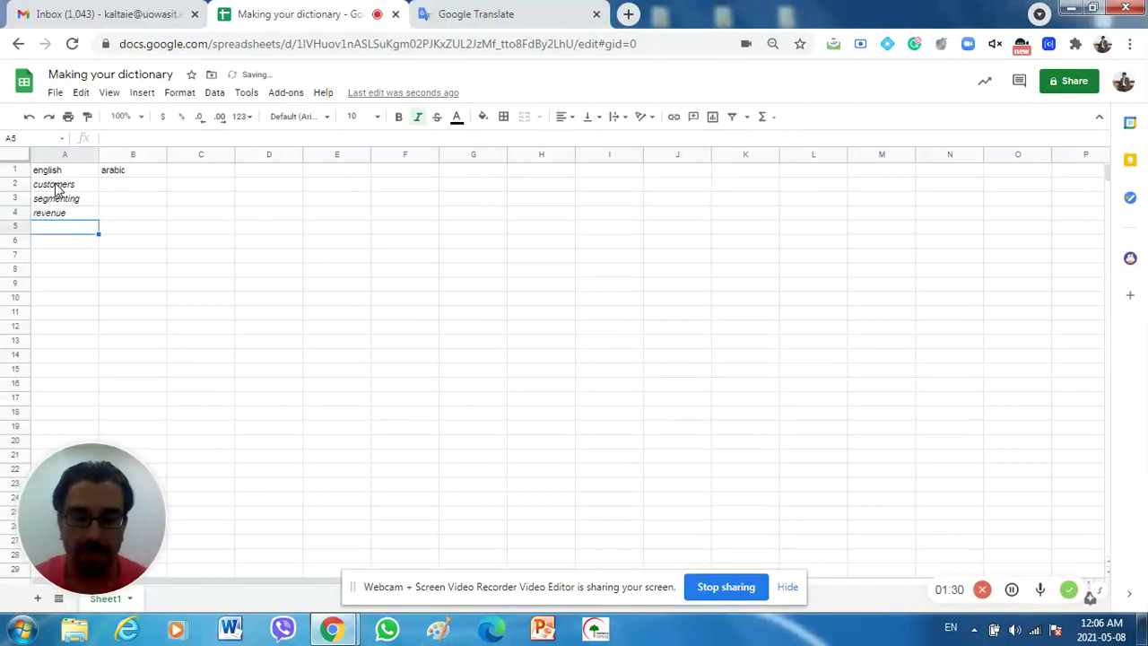
text(cost)
key(Return)
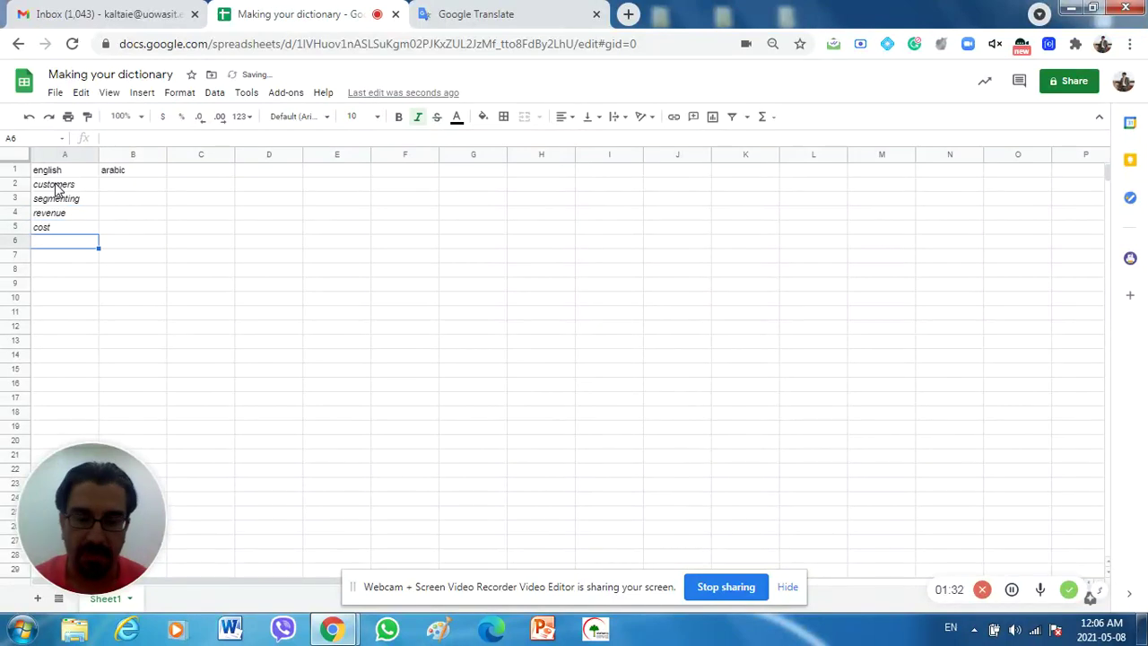
text(pro)
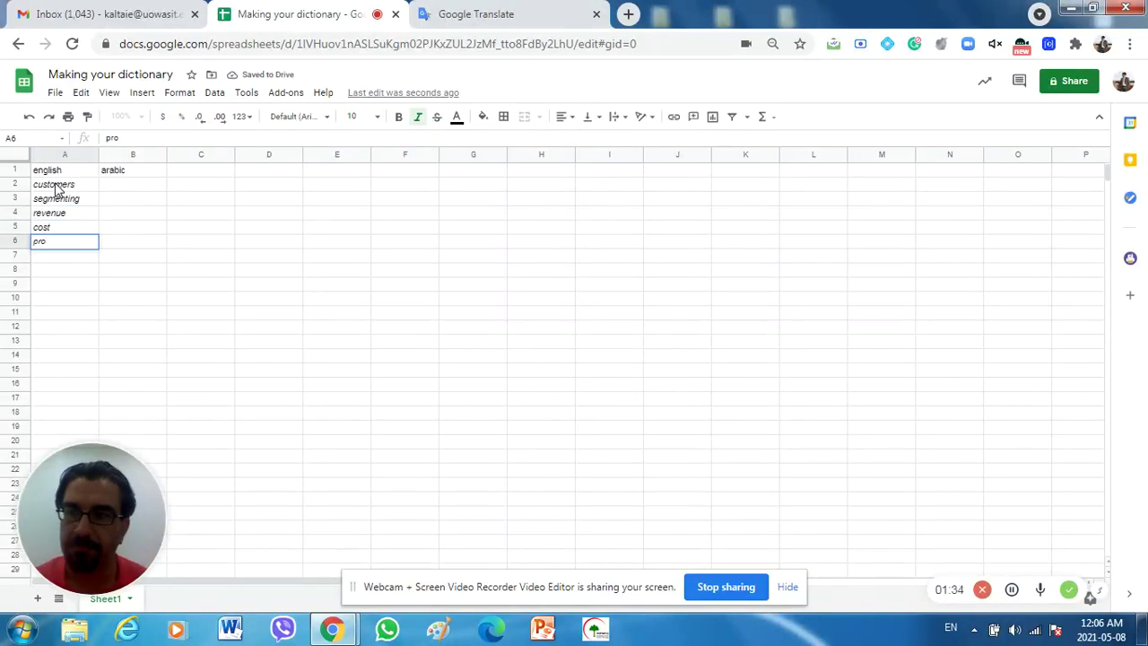
text(fit)
key(Return)
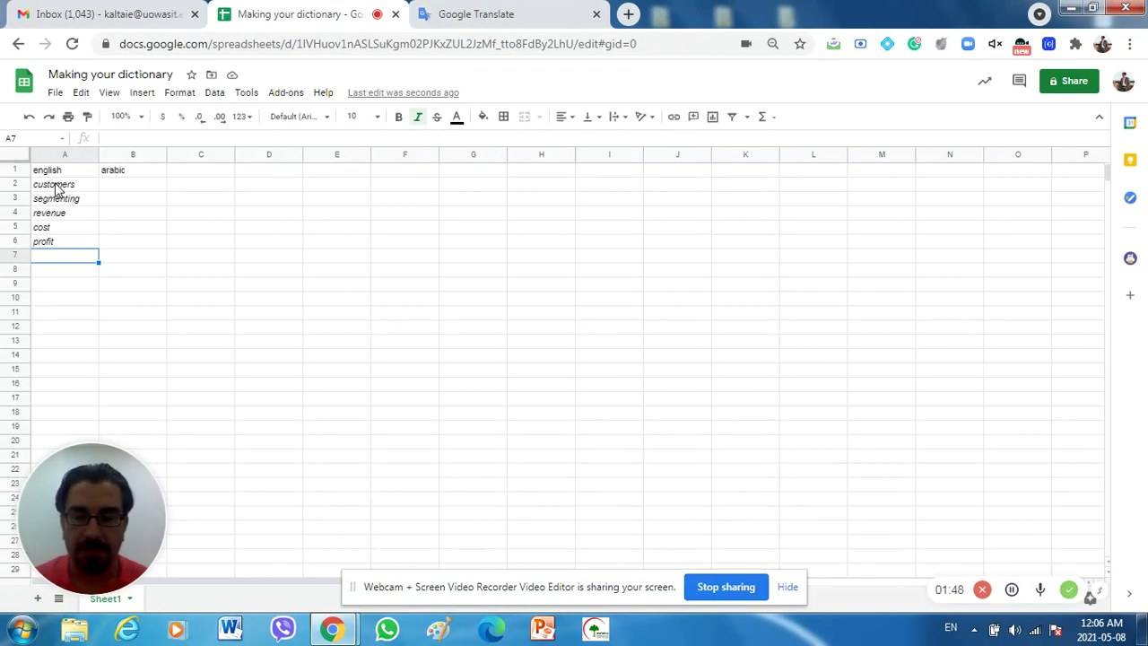
text(elastic)
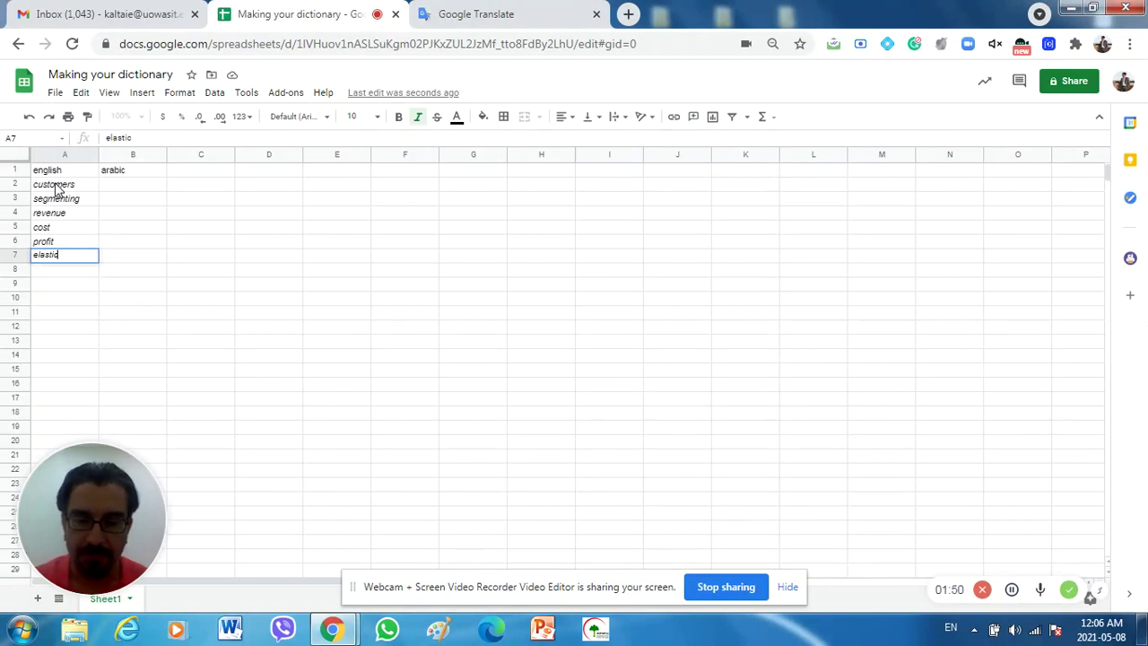
text(ity)
key(Return)
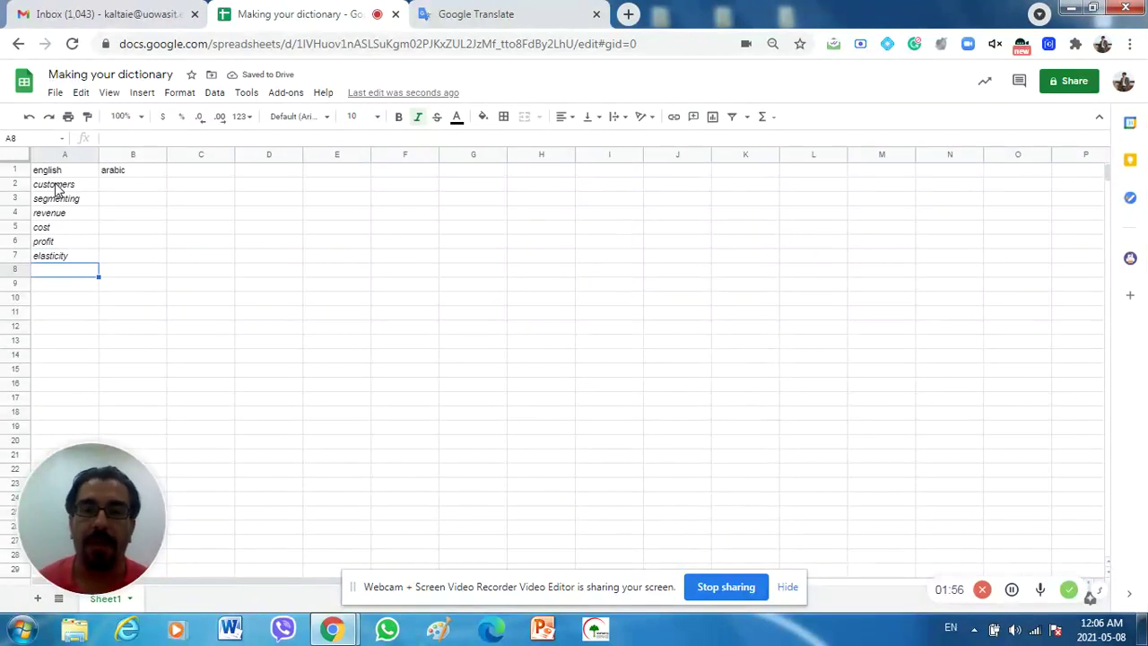
Step: Start a GOOGLETRANSLATE formula in B2 with the word range A2:A7 as its text argument
click(125, 188)
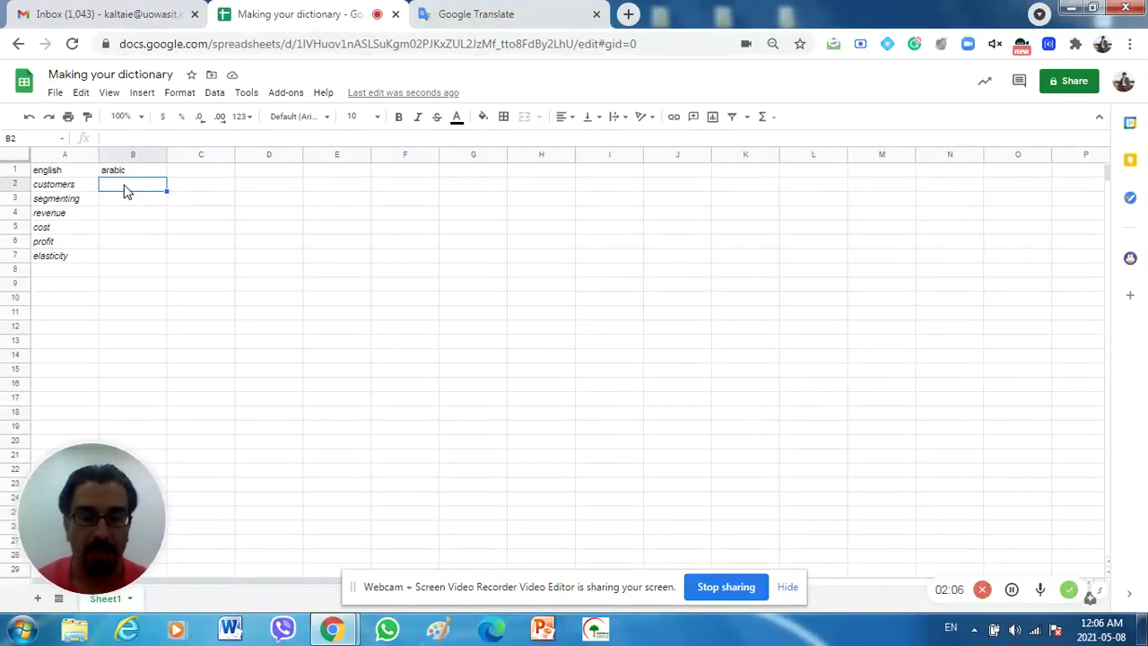
text(=)
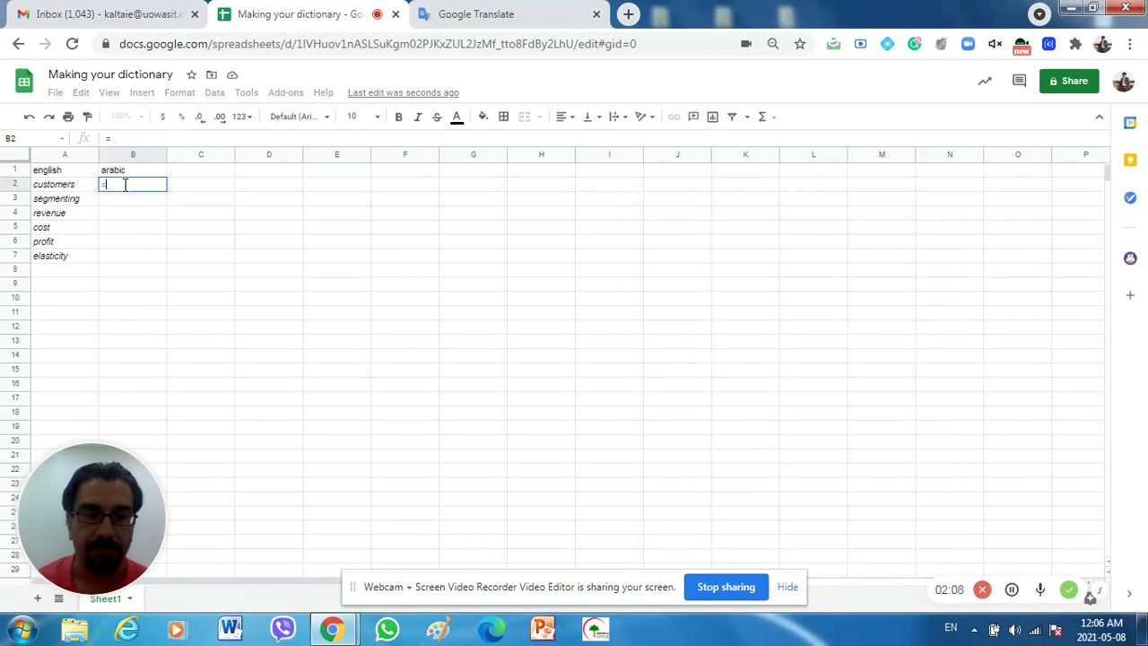
text(goo)
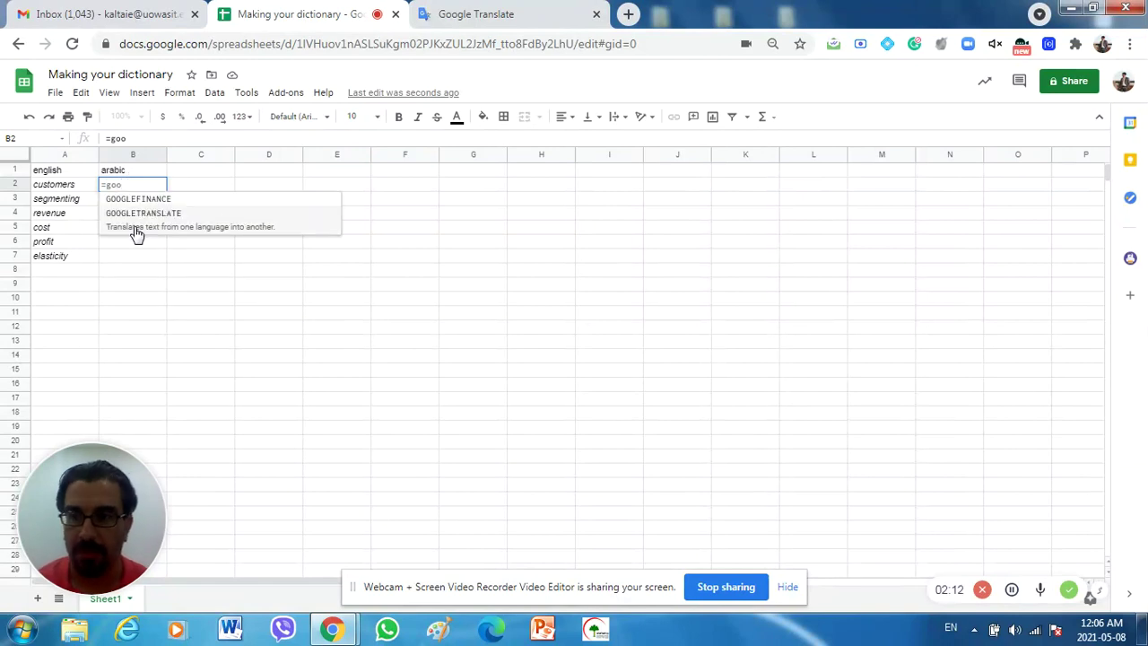
click(146, 221)
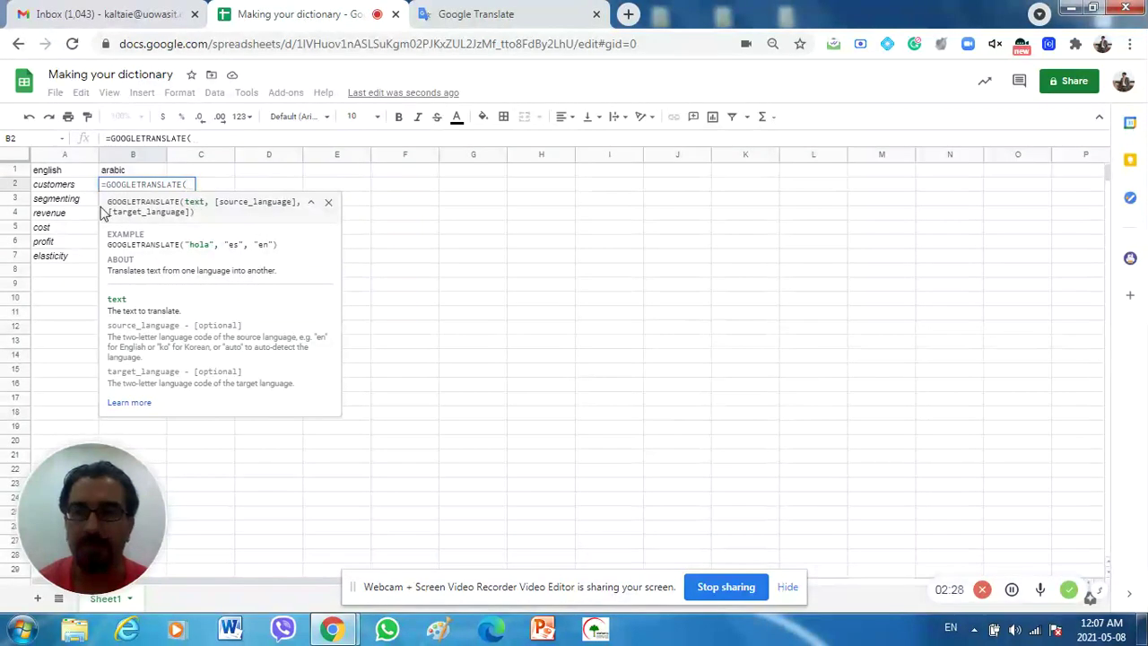
click(72, 186)
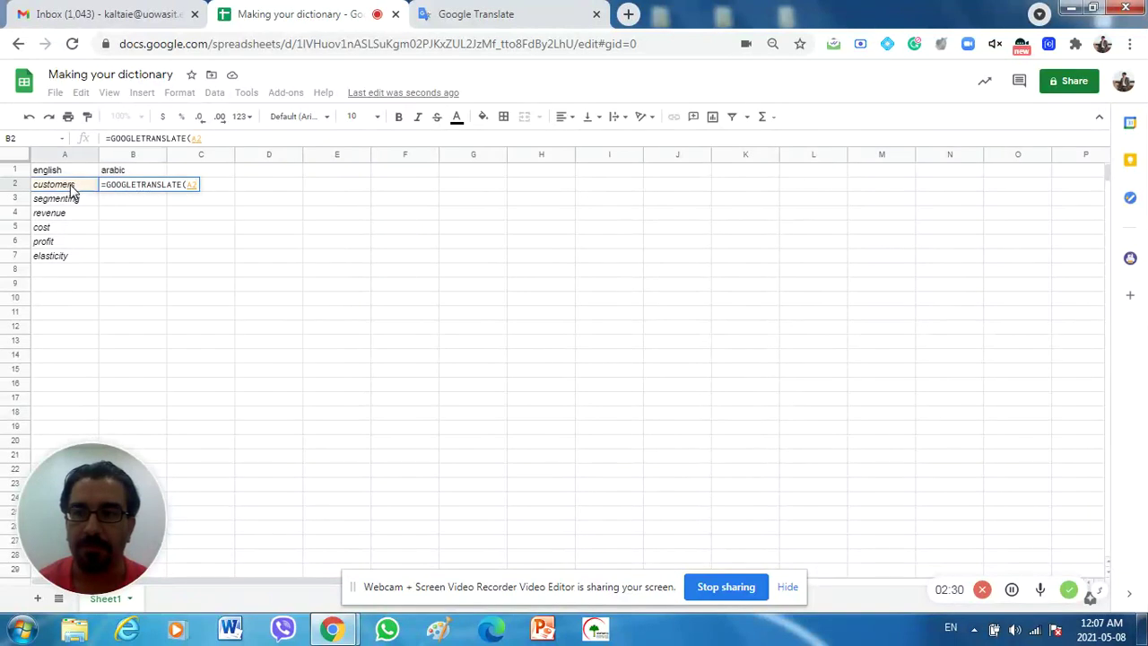
drag(72, 189, 70, 258)
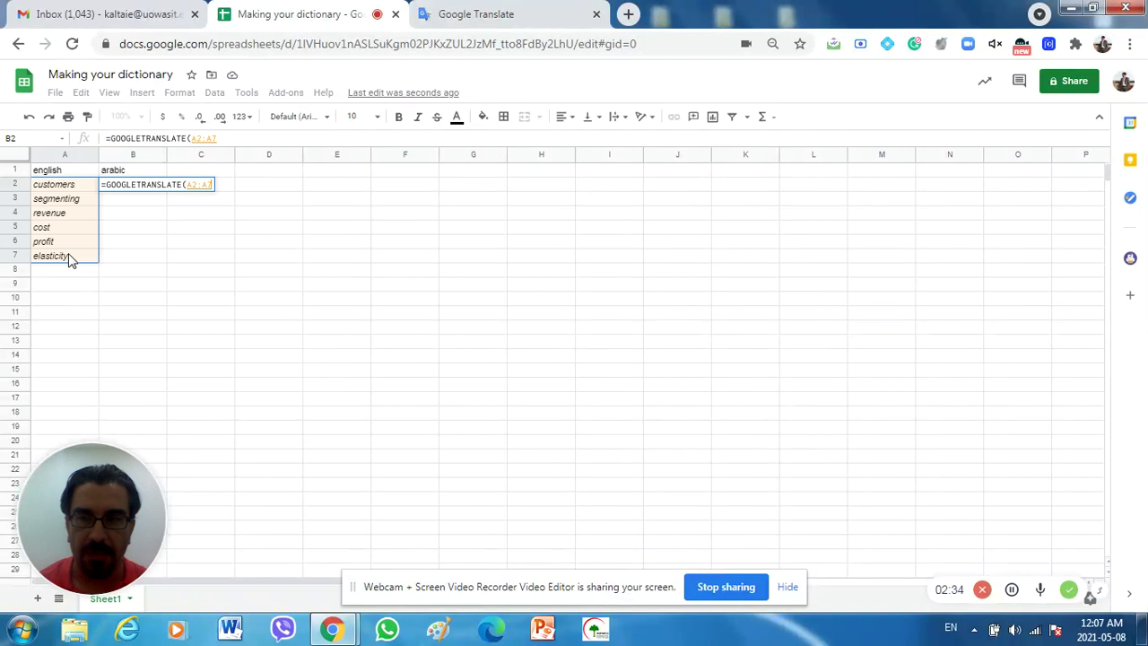
Step: Add "en" as the source language argument of the B2 formula
text(,)
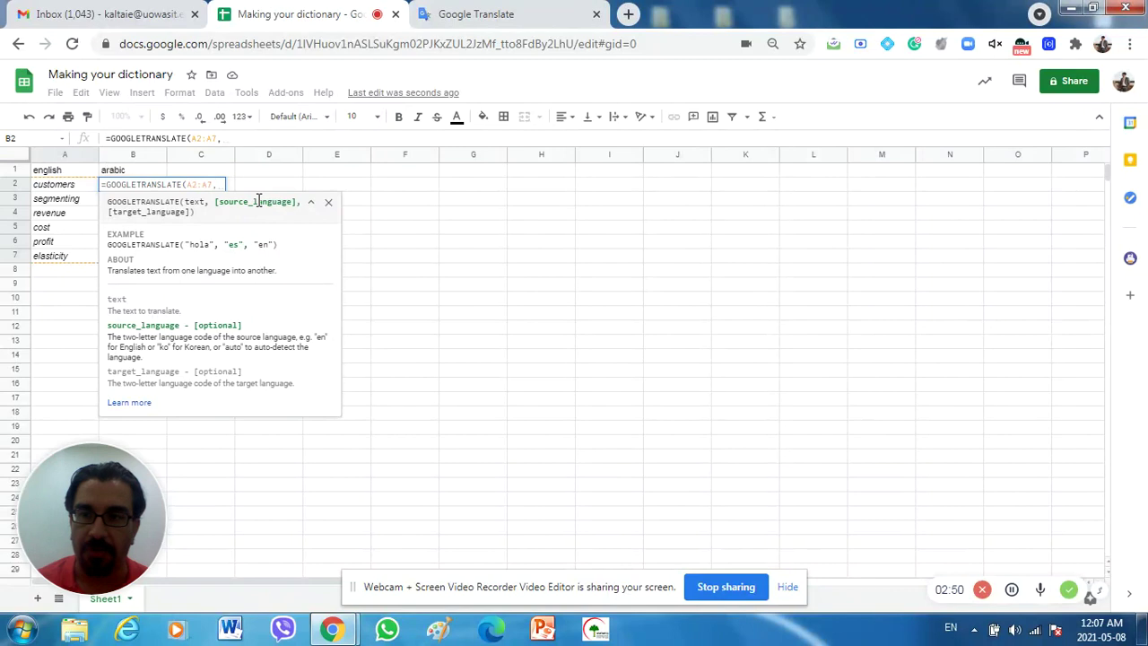
text(")
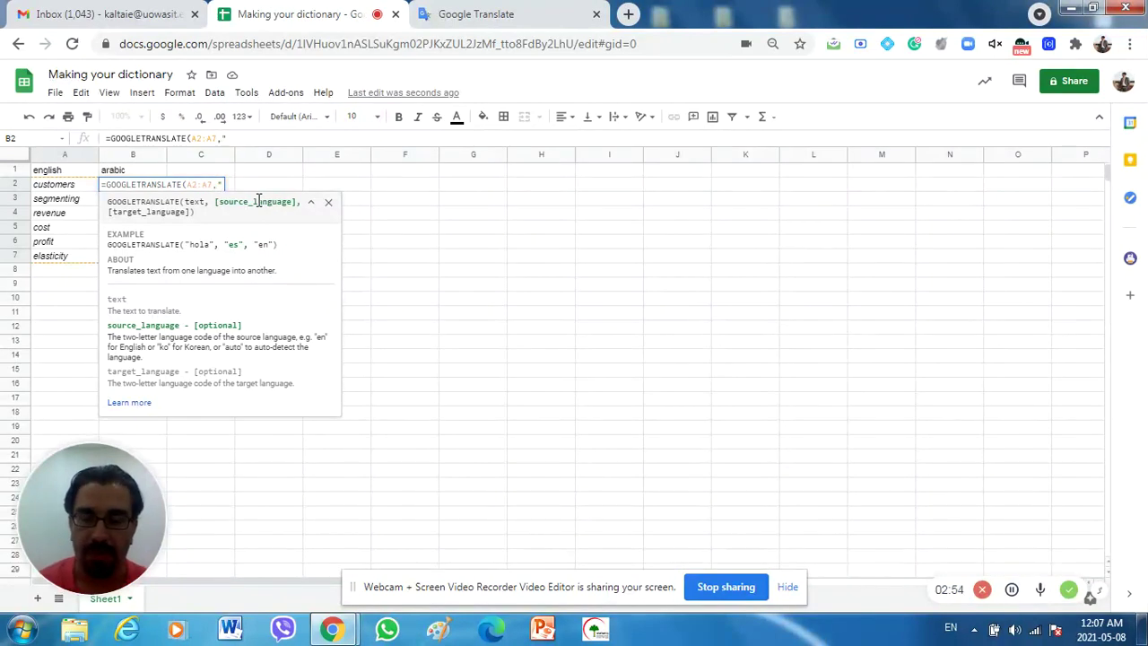
text(en)
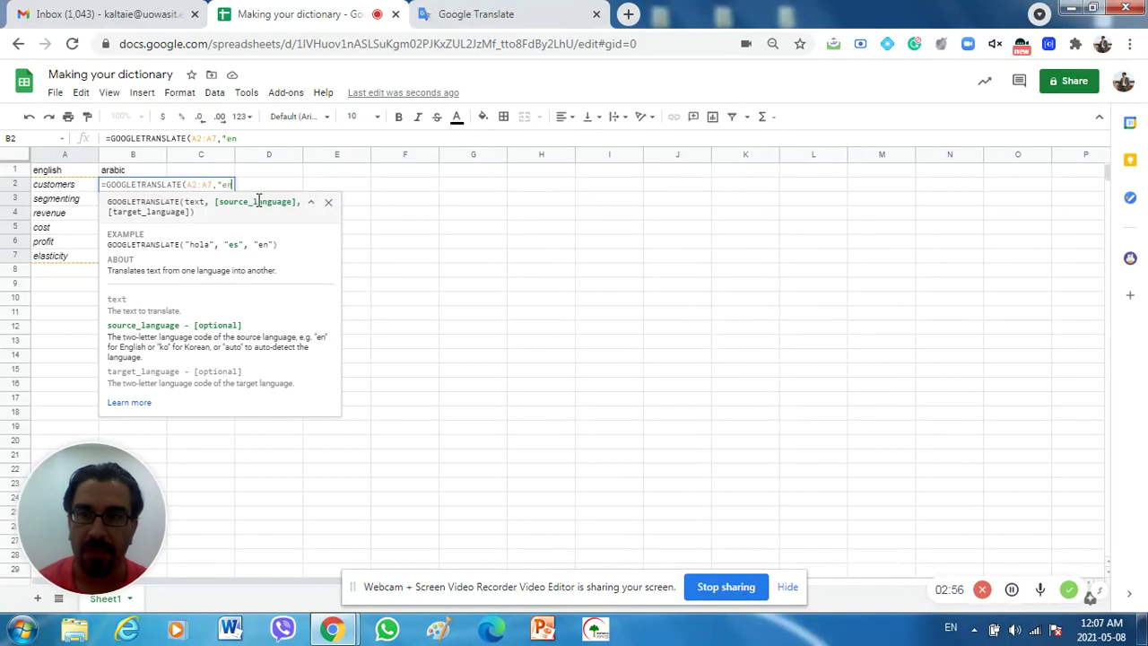
text(")
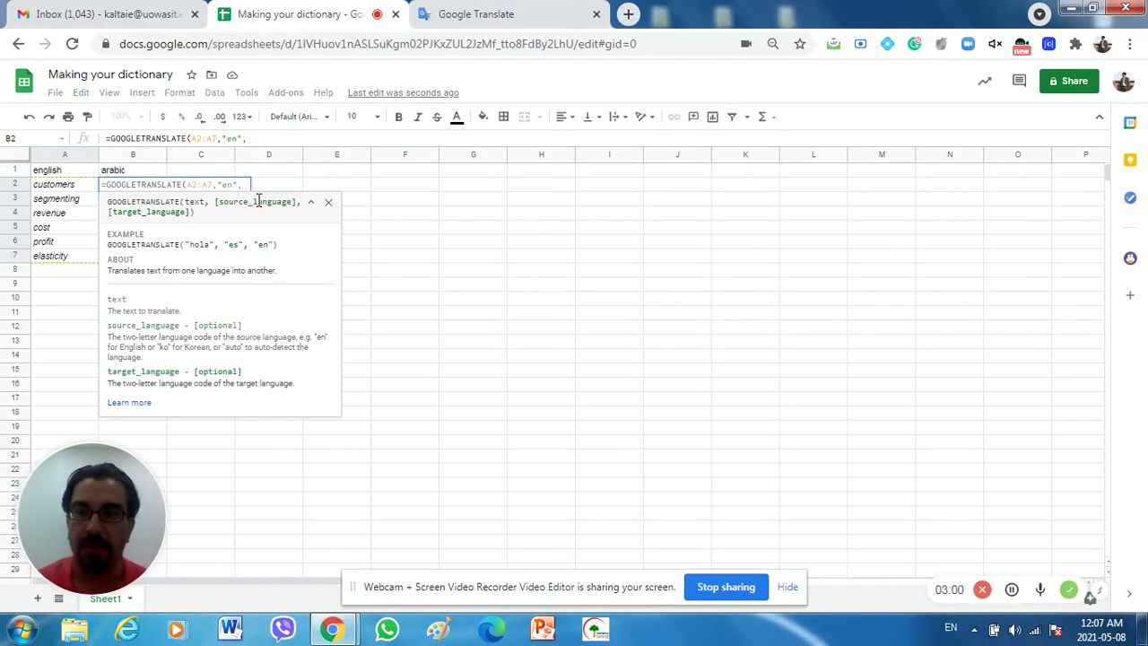
text(,)
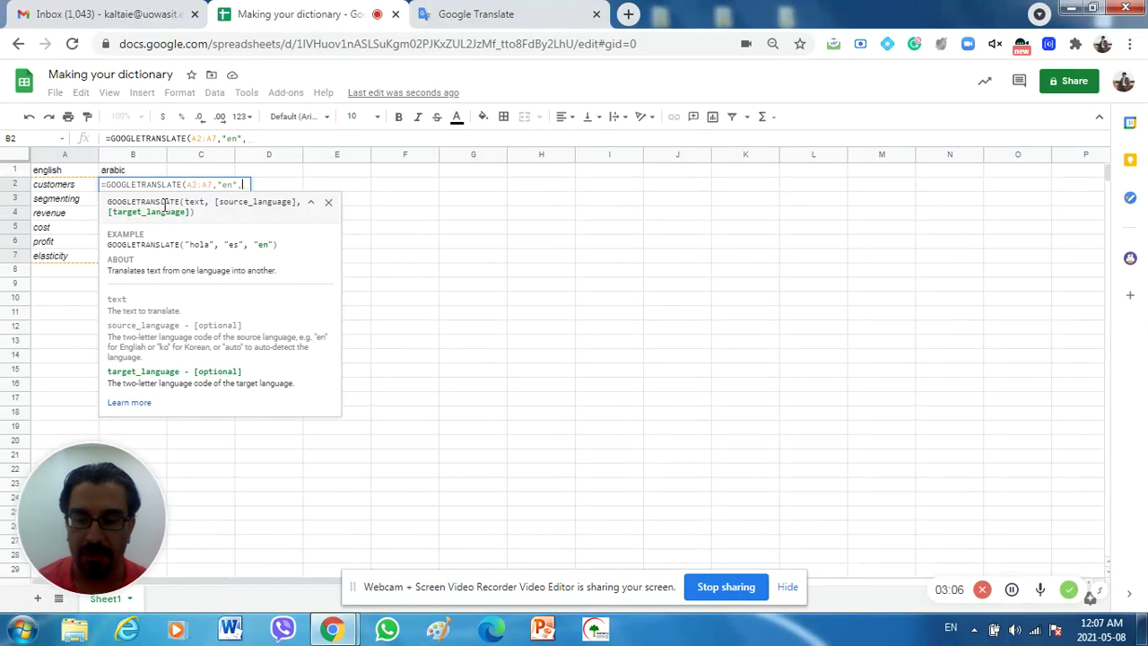
Step: Complete the B2 formula with "ar" as the target language and fill it down through B7
text(")
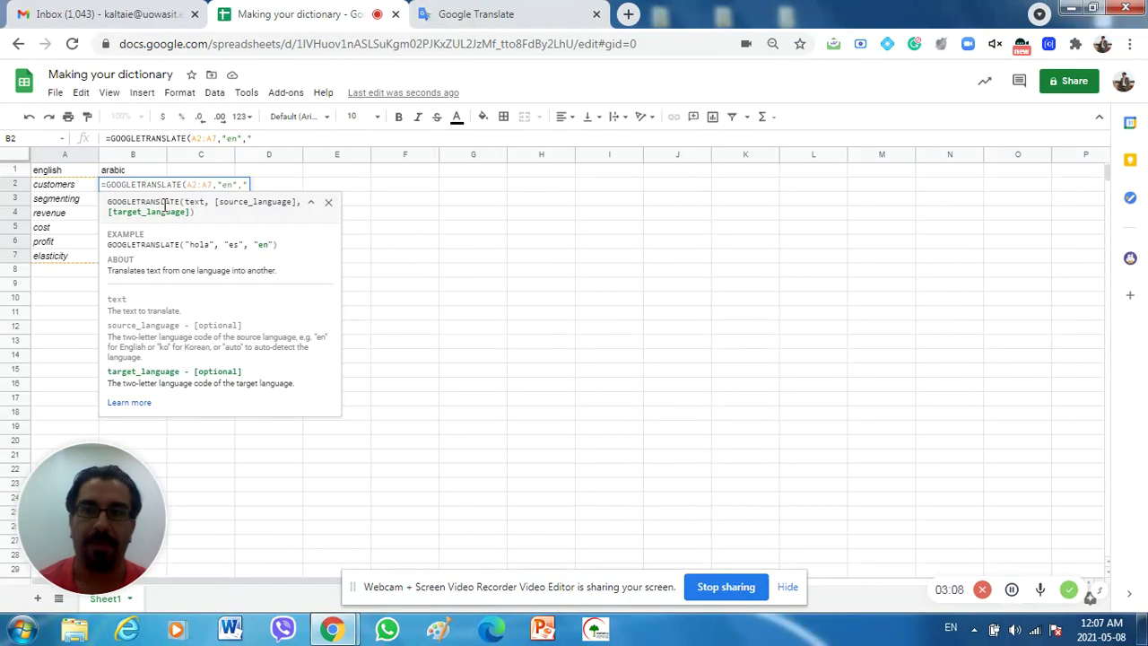
text(ar)
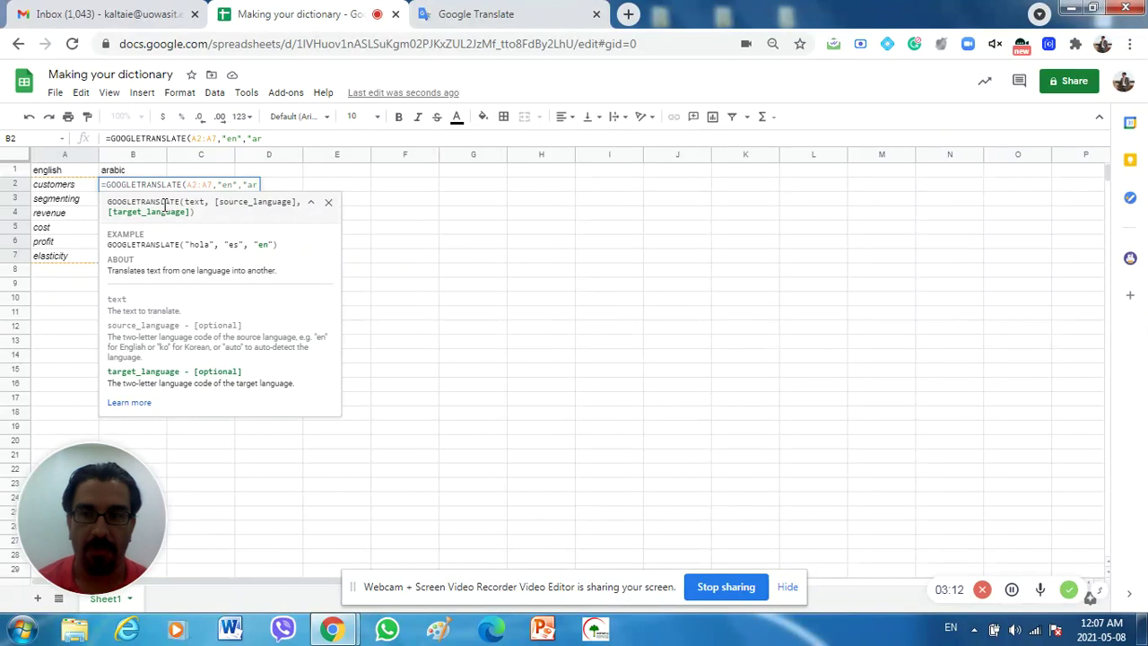
text(")
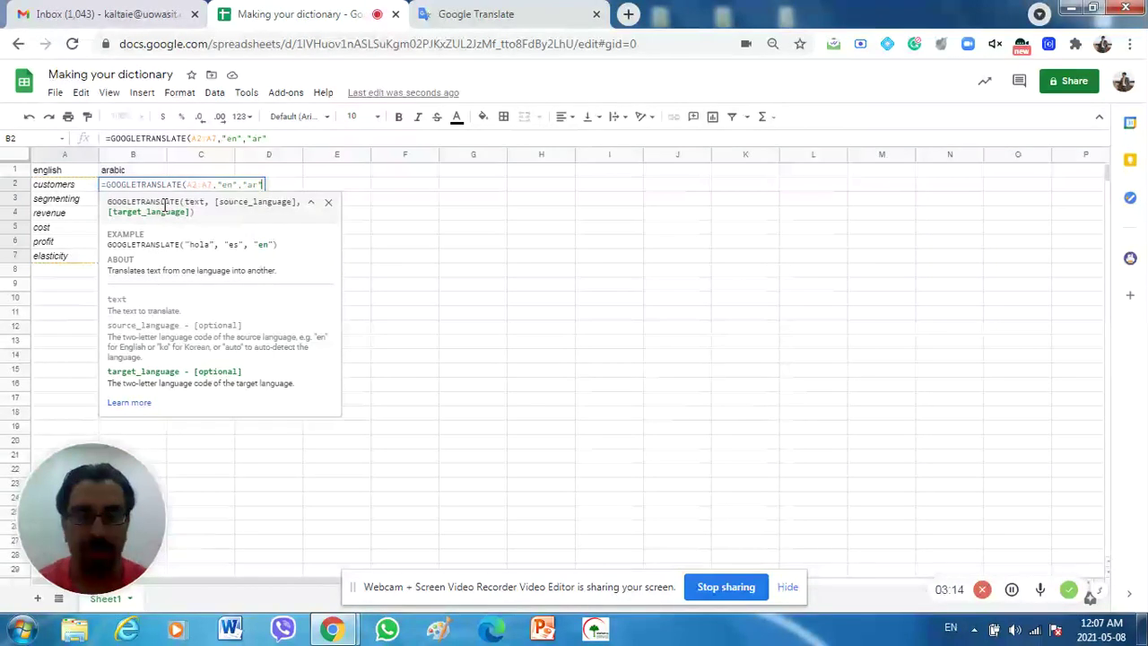
text())
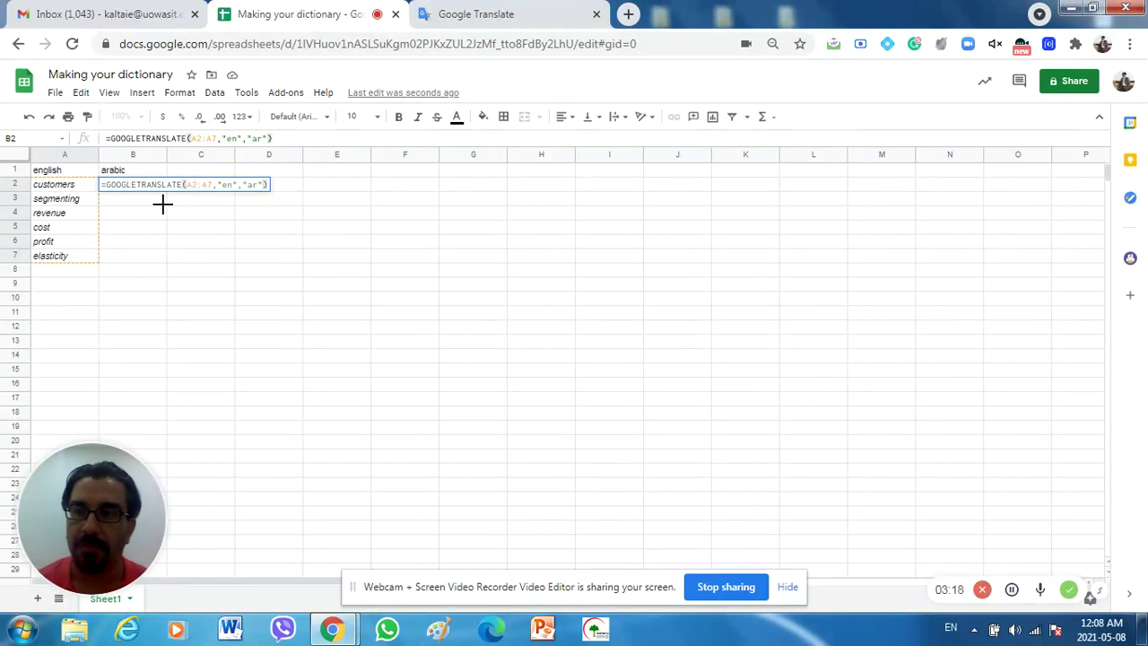
key(Return)
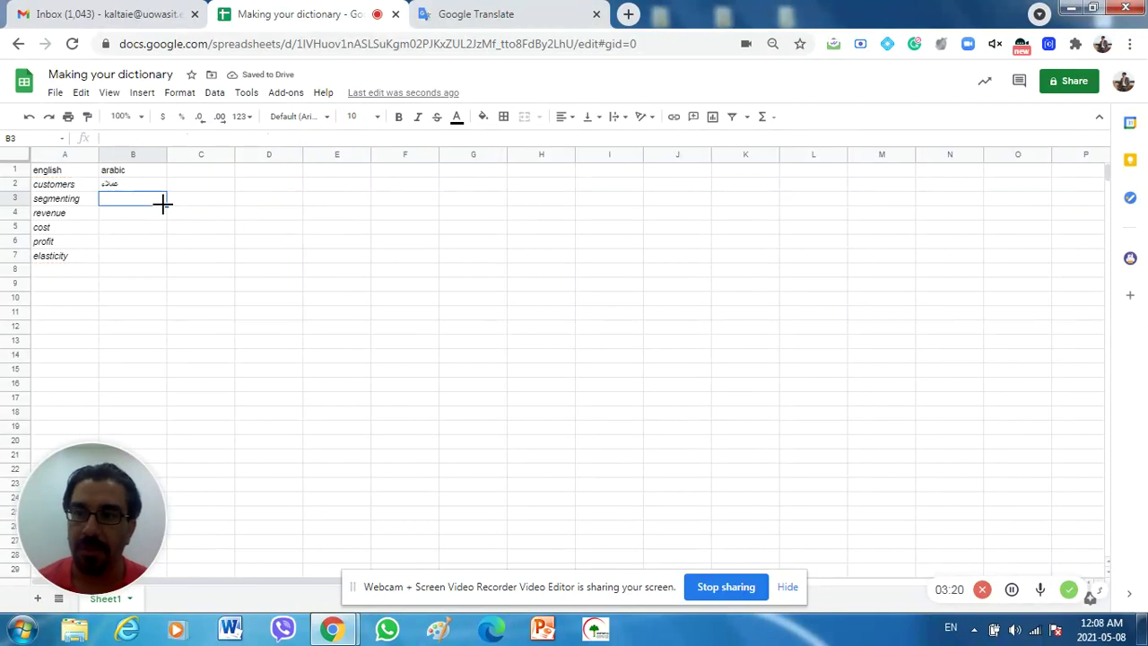
click(125, 186)
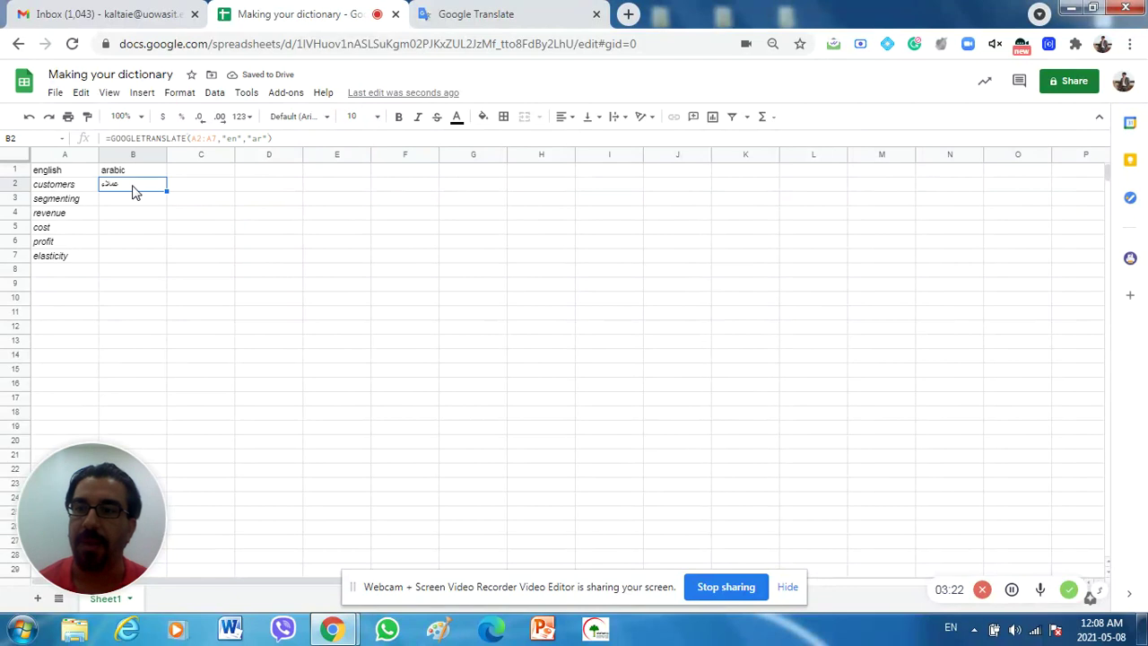
drag(166, 190, 163, 257)
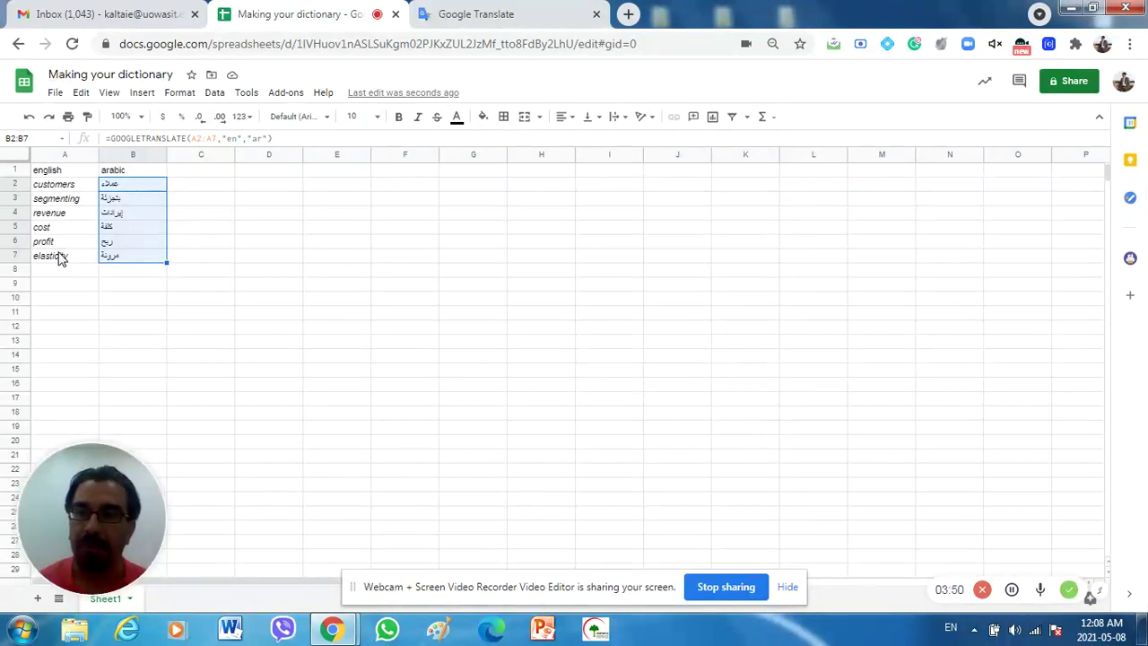
click(192, 182)
text(=)
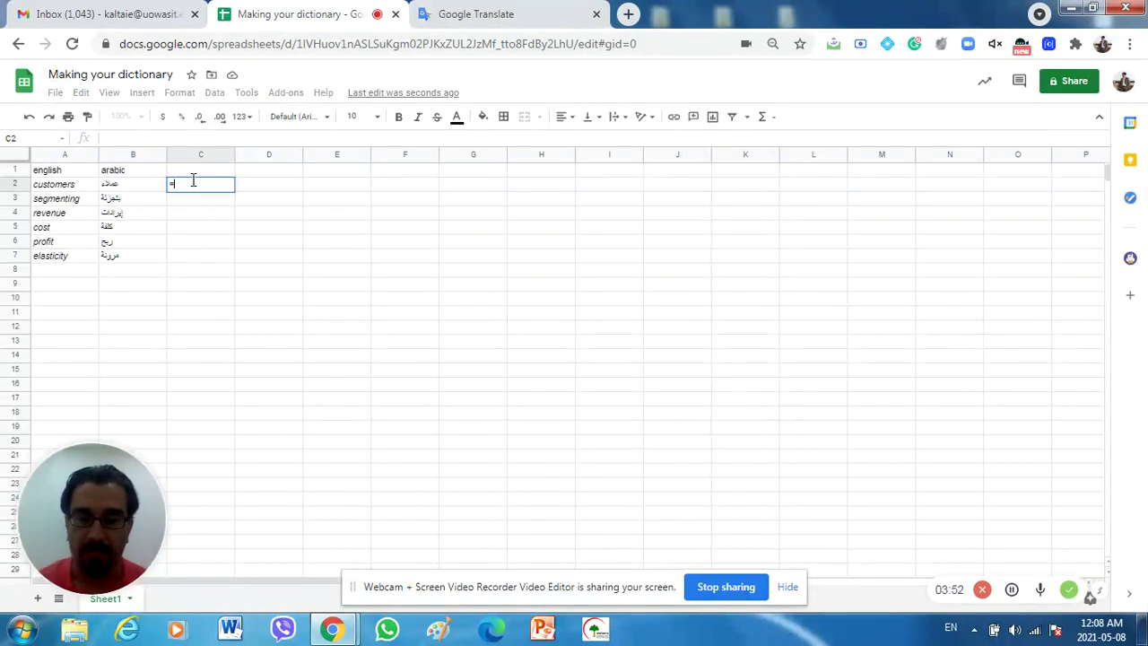
text(google)
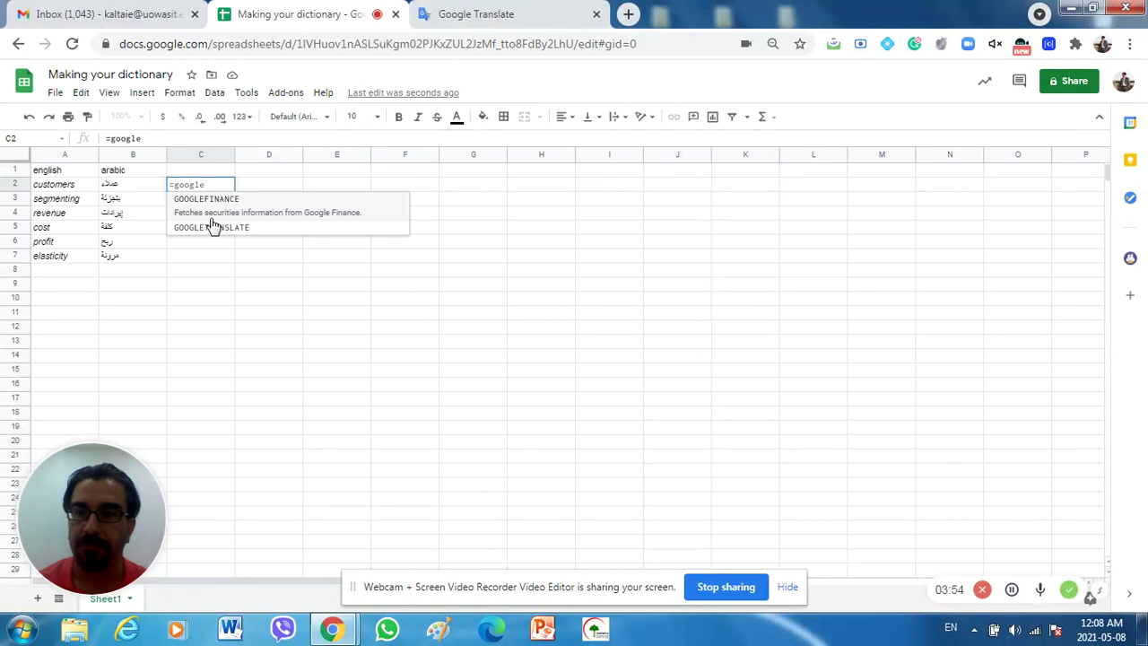
click(214, 227)
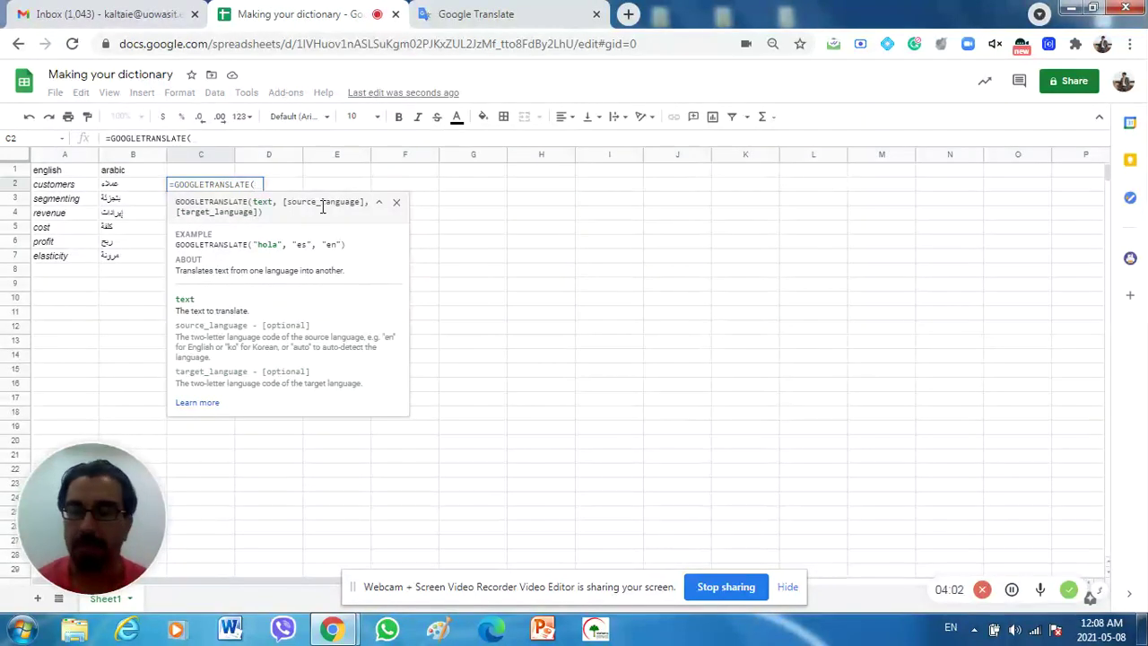
click(491, 232)
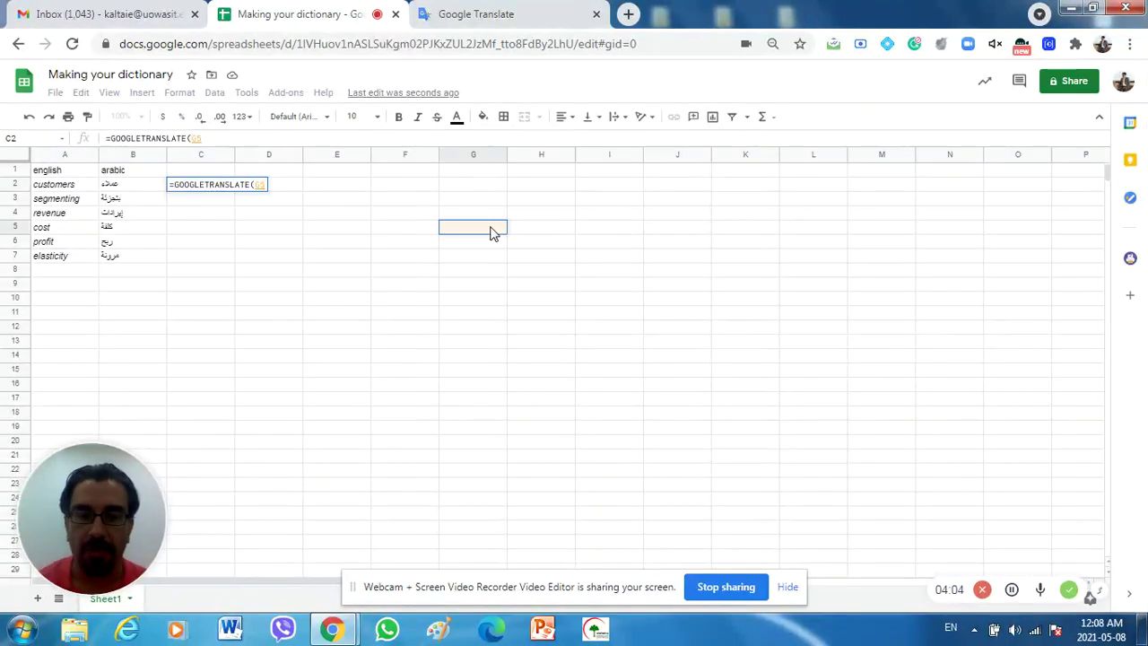
key(BackSpace)
key(BackSpace)
key(BackSpace)
key(BackSpace)
key(BackSpace)
key(BackSpace)
key(BackSpace)
key(BackSpace)
key(BackSpace)
key(BackSpace)
key(BackSpace)
key(BackSpace)
key(BackSpace)
key(BackSpace)
key(BackSpace)
key(BackSpace)
key(BackSpace)
key(BackSpace)
key(BackSpace)
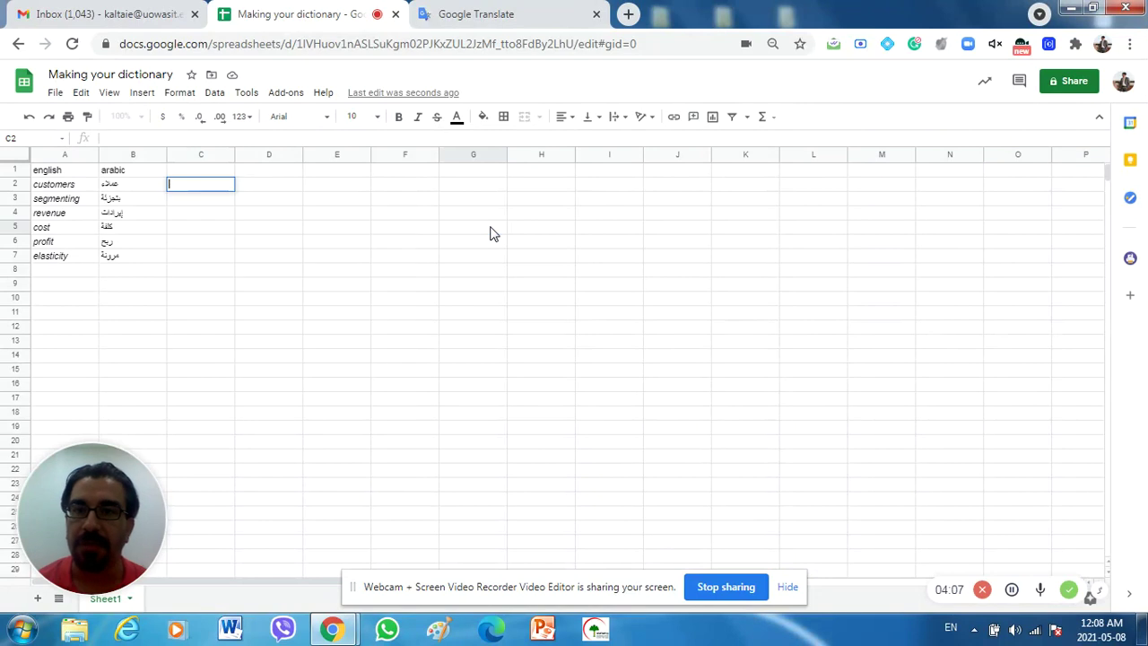
click(489, 11)
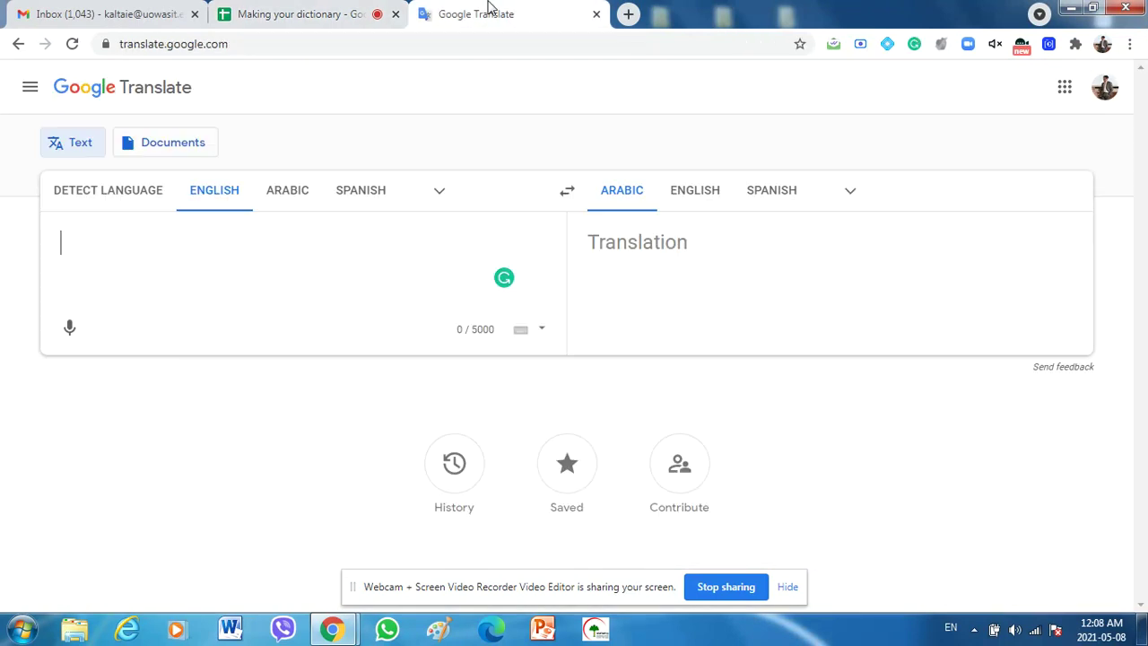
click(328, 9)
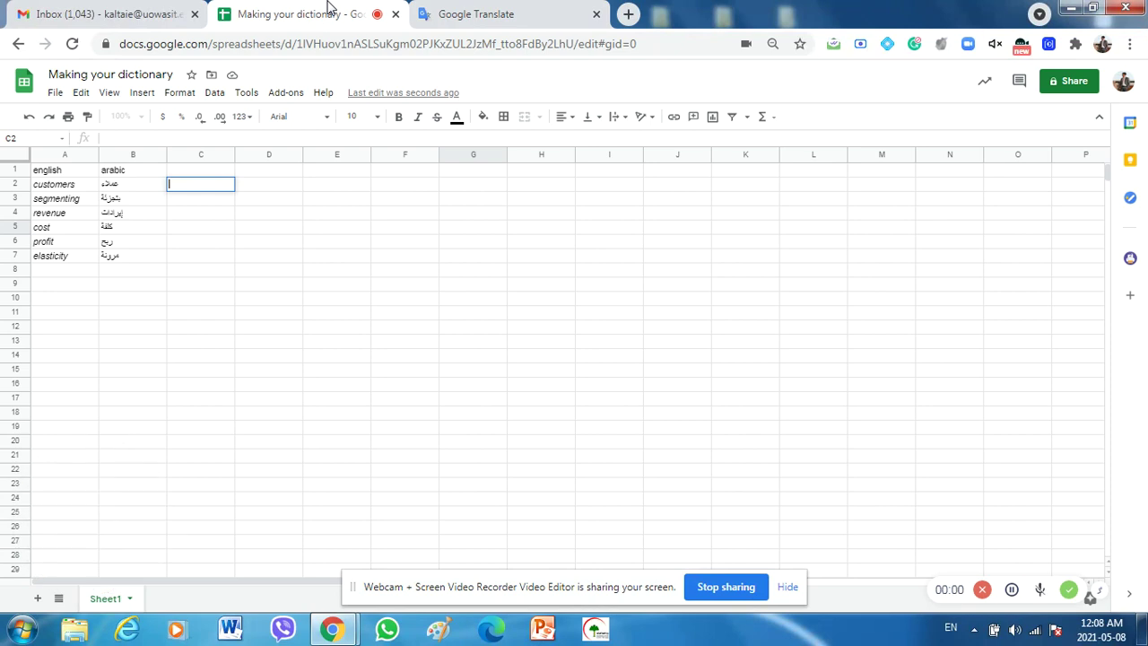